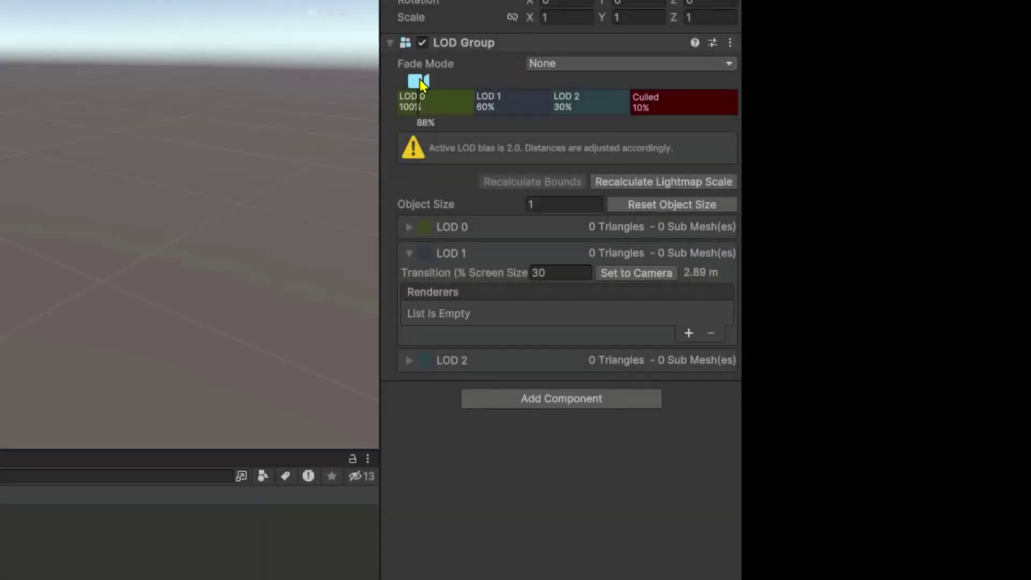
Preview the LOD Group transitions by moving the LOD camera from LOD 0 to the Culled range and back.
left_click_drag(420, 80, 665, 100)
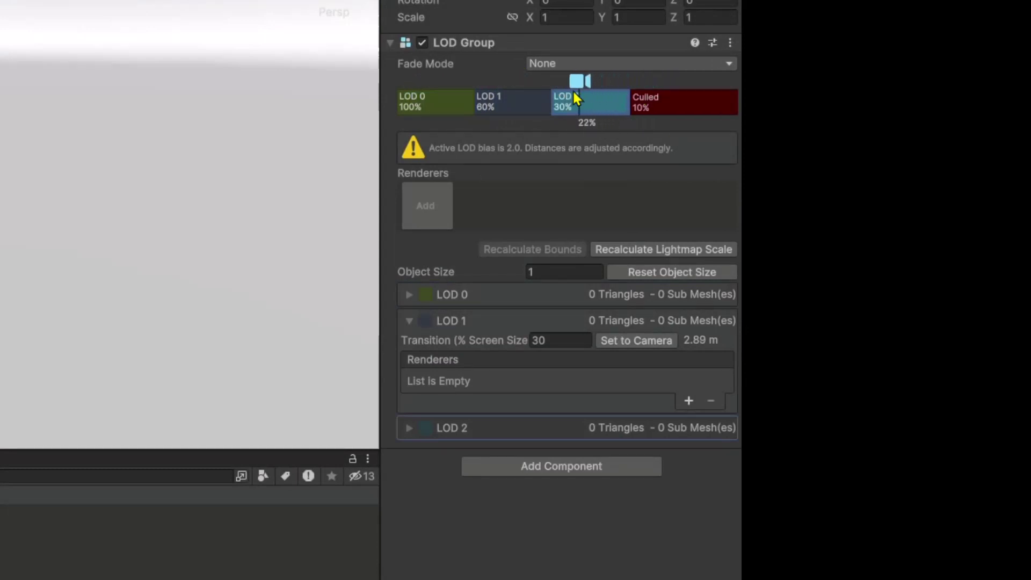
left_click_drag(575, 97, 411, 78)
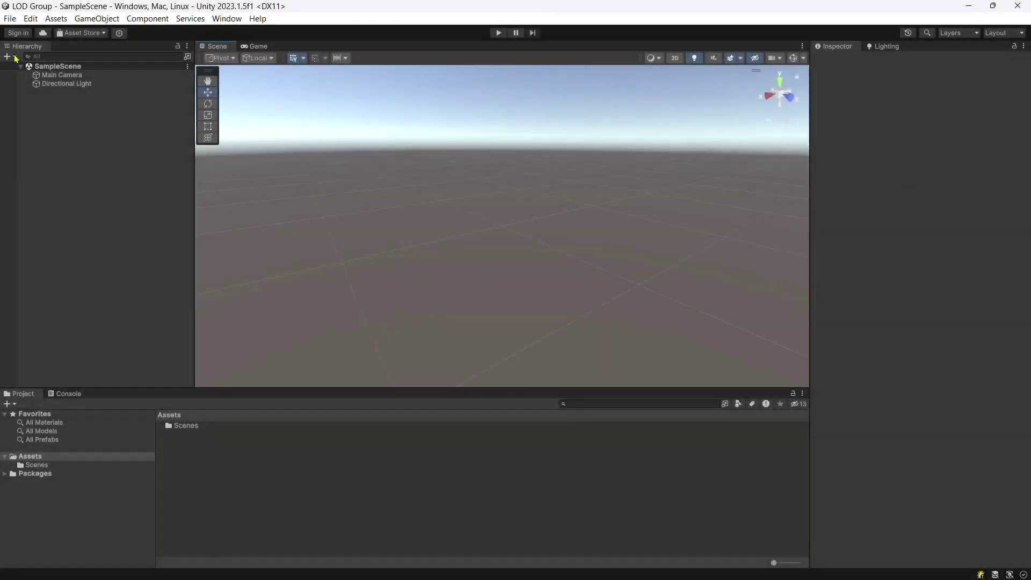
Create an empty object named Object Group and add an LOD Group component to it.
left_click(9, 56)
left_click(49, 72)
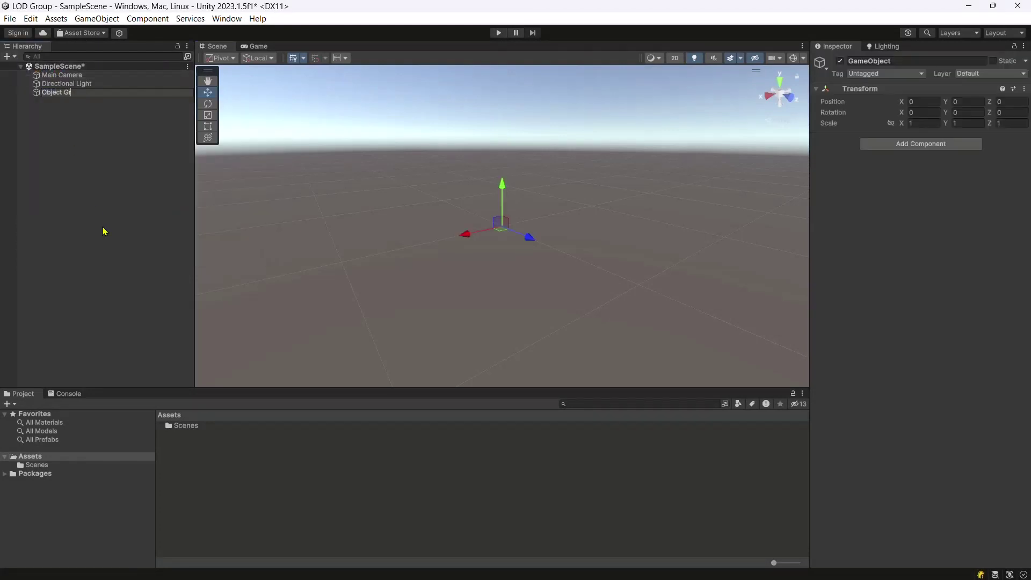
key("Return")
left_click(895, 145)
type("Lod")
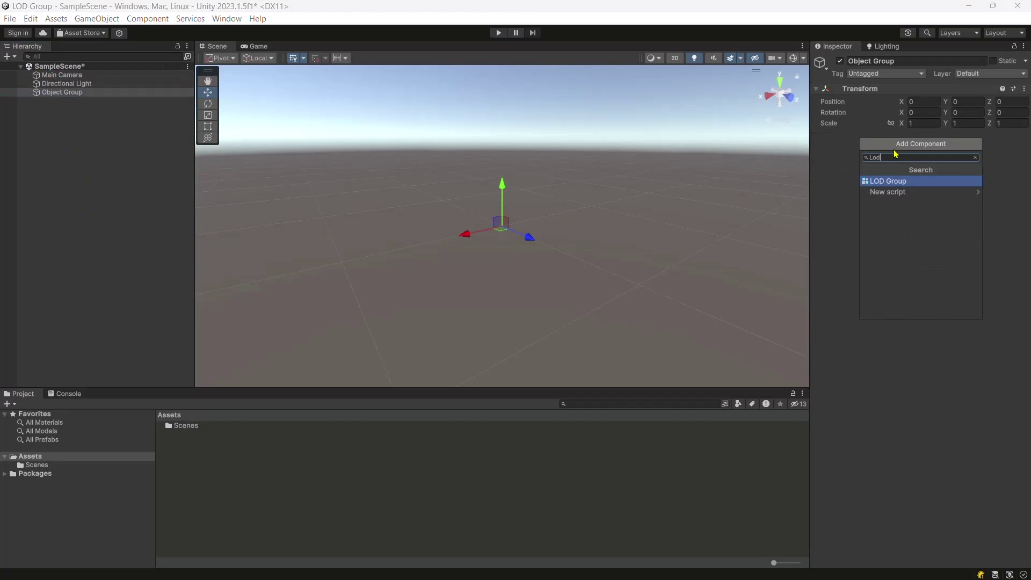
key("Return")
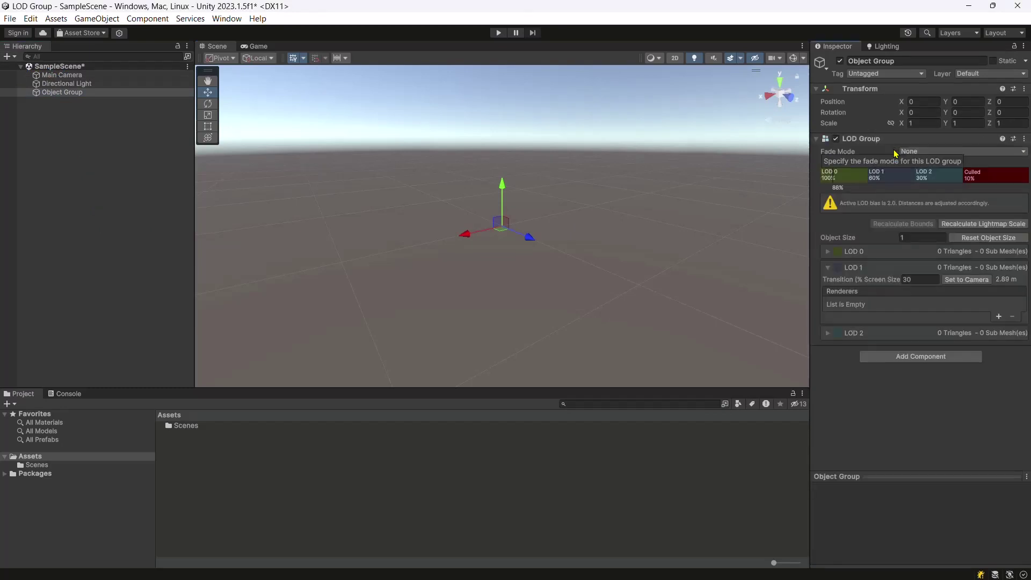
left_click(843, 175)
Add a capsule, a sphere and a cube as children of Object Group.
right_click(46, 92)
mouse_move(100, 299)
left_click(252, 324)
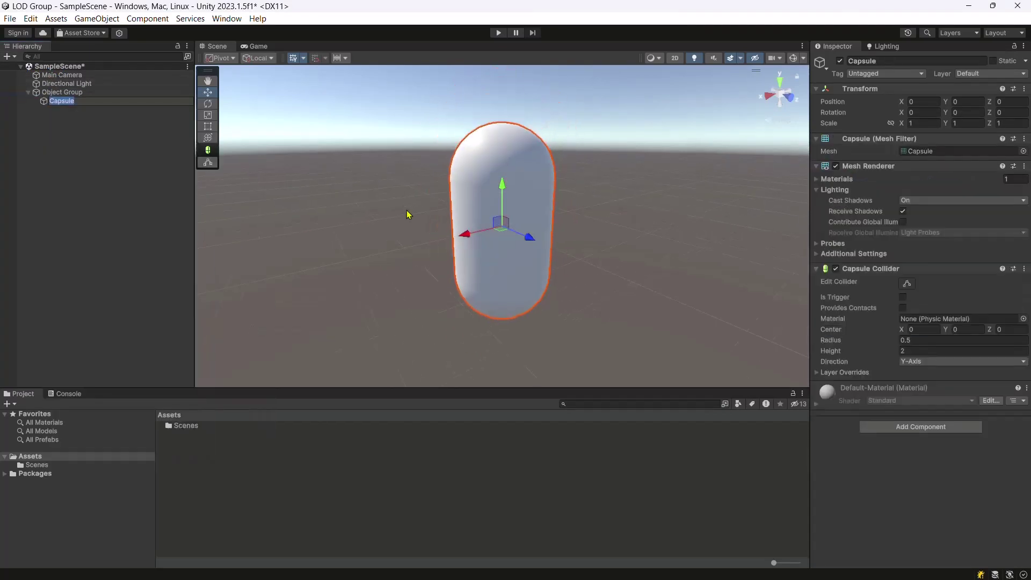
left_click(57, 93)
right_click(57, 92)
left_click(262, 313)
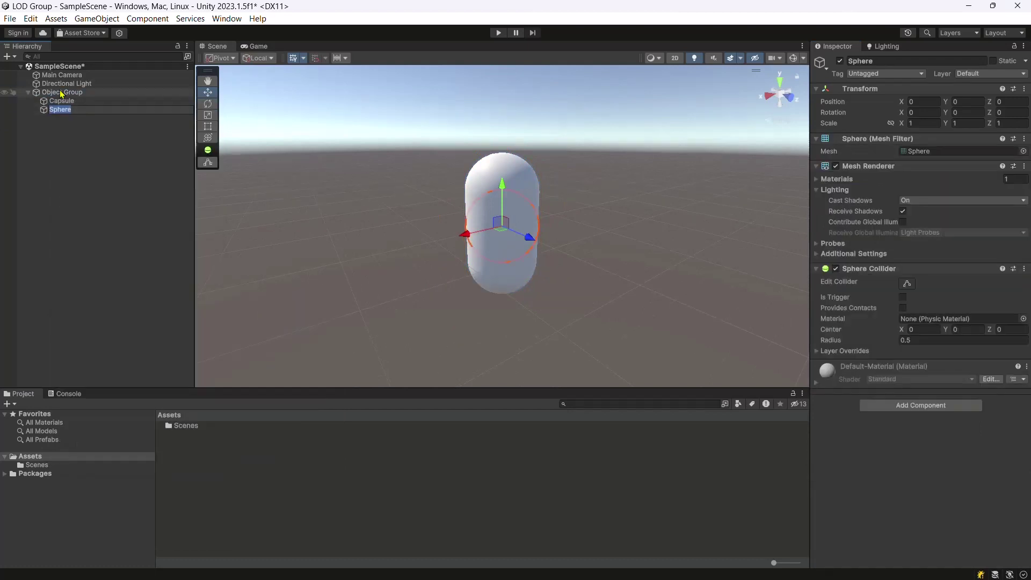
left_click(57, 92)
right_click(56, 92)
mouse_move(168, 299)
left_click(252, 299)
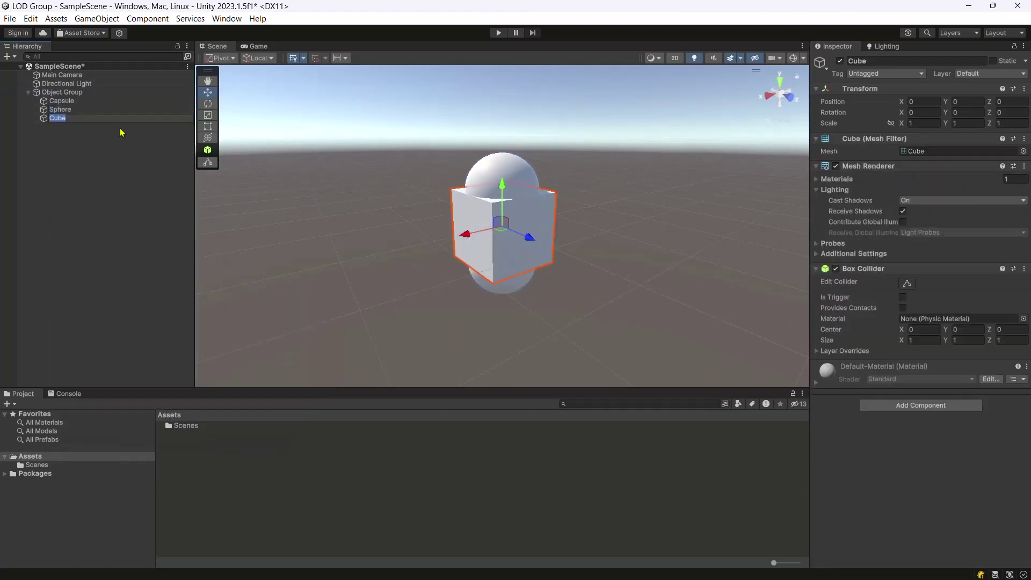
Enable constrained proportions on the scale of the sphere and the cube, and enlarge both uniformly.
left_click(97, 109)
left_click(891, 123)
left_click_drag(901, 123, 919, 124)
left_click(96, 118)
left_click(890, 123)
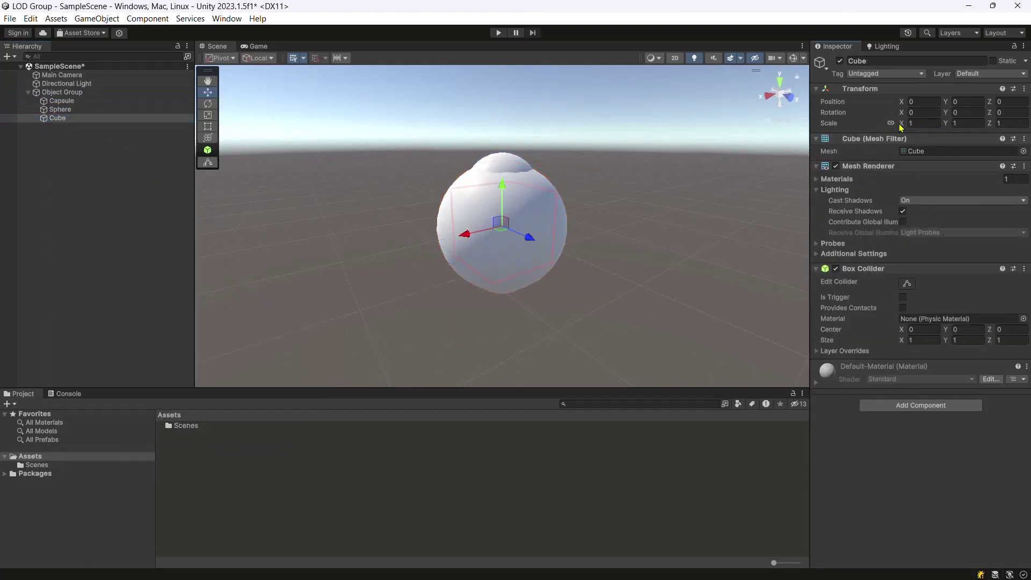
Assign the Capsule to LOD 0, the Sphere to LOD 1 and the Cube to LOD 2 in Object Group's LOD Group.
left_click(66, 84)
left_click(64, 92)
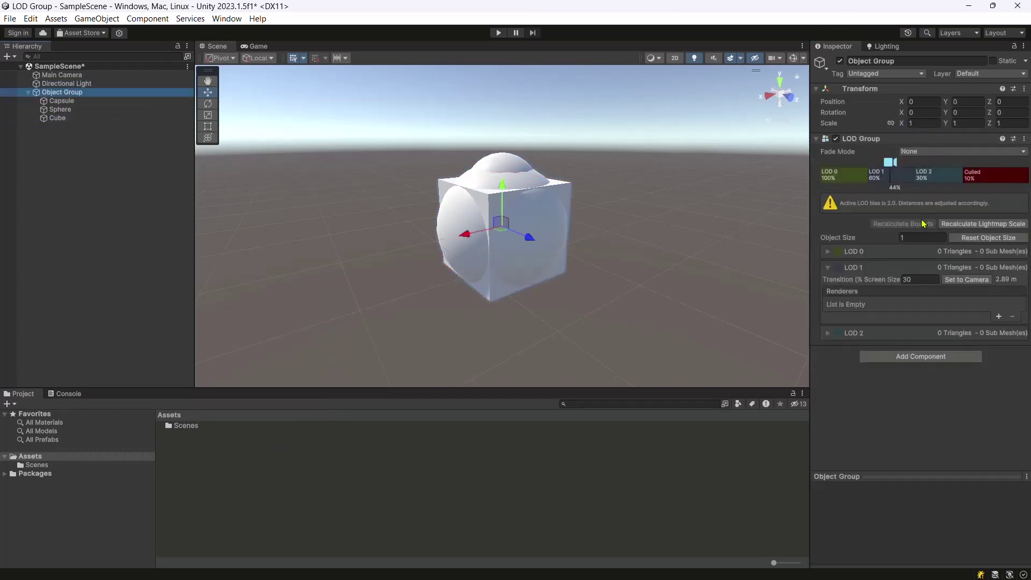
left_click(848, 178)
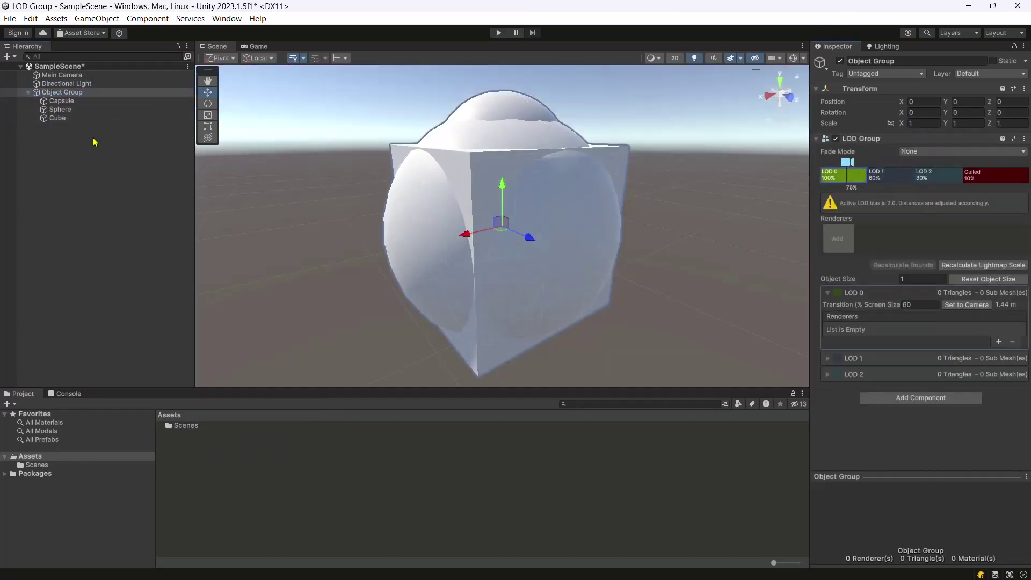
left_click_drag(61, 101, 873, 245)
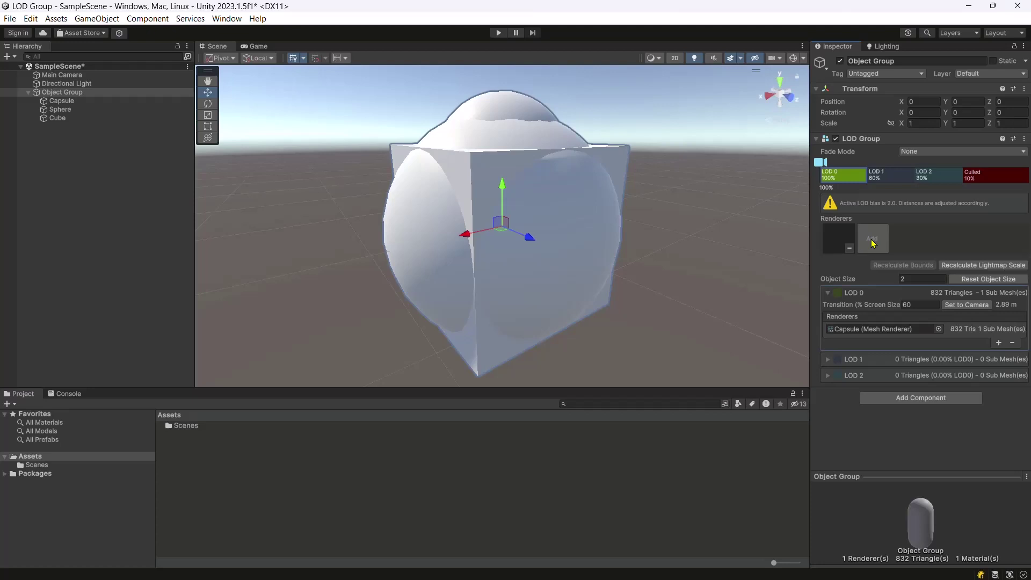
left_click(880, 173)
left_click_drag(61, 109, 841, 240)
left_click(937, 177)
left_click_drag(57, 118, 848, 246)
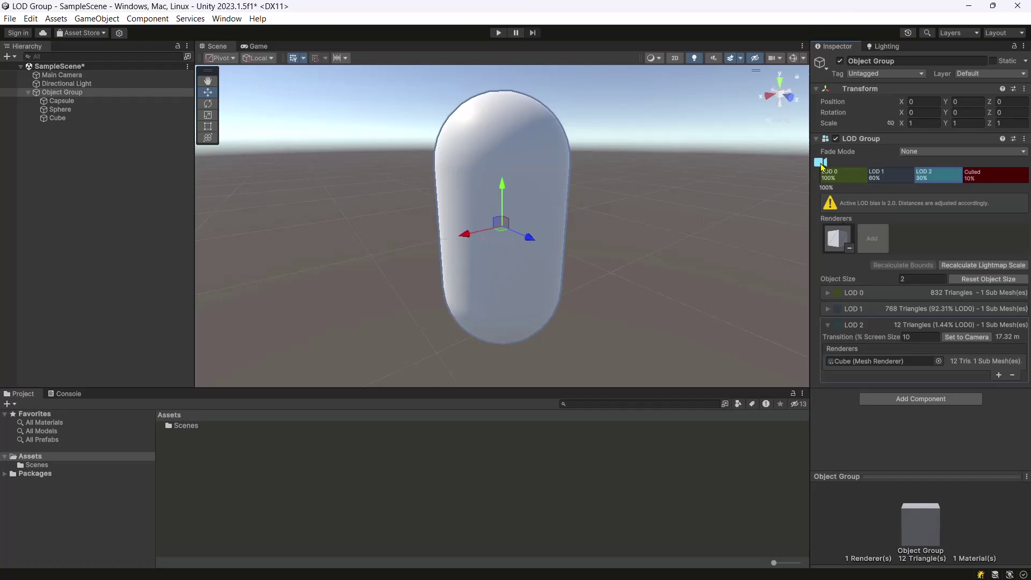
Preview how Object Group switches meshes by moving the LOD camera away from 100%.
mouse_move(821, 164)
left_mouse_down()
mouse_move(947, 181)
mouse_move(830, 177)
left_mouse_up()
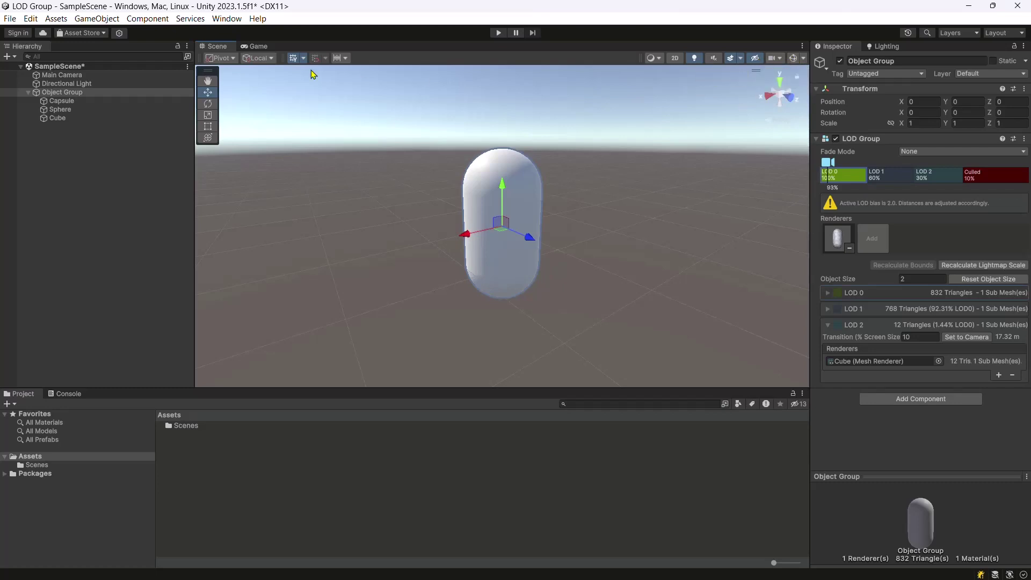
left_click_drag(828, 164, 886, 193)
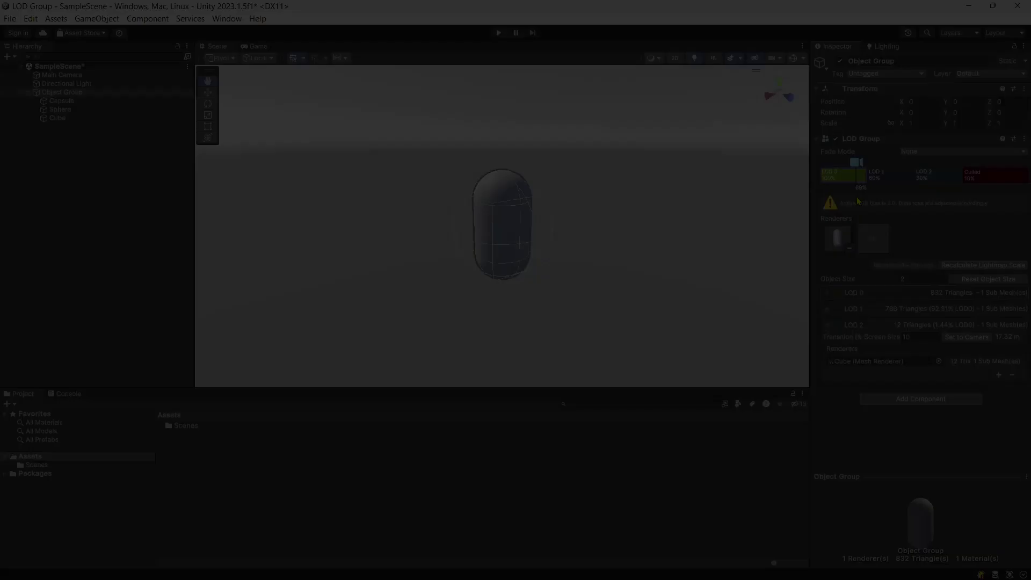
right_click(53, 93)
mouse_move(96, 302)
left_click(270, 302)
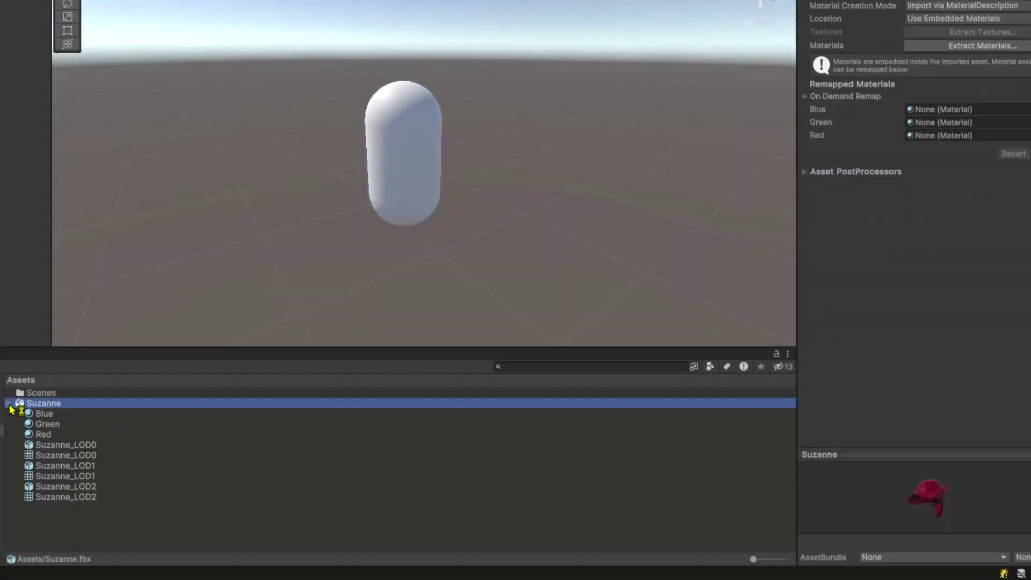
Enlarge the asset preview and inspect the Suzanne_LOD0, Suzanne_LOD1 and Suzanne_LOD2 models inside the imported Suzanne asset.
left_click_drag(962, 456, 960, 221)
left_click(53, 445)
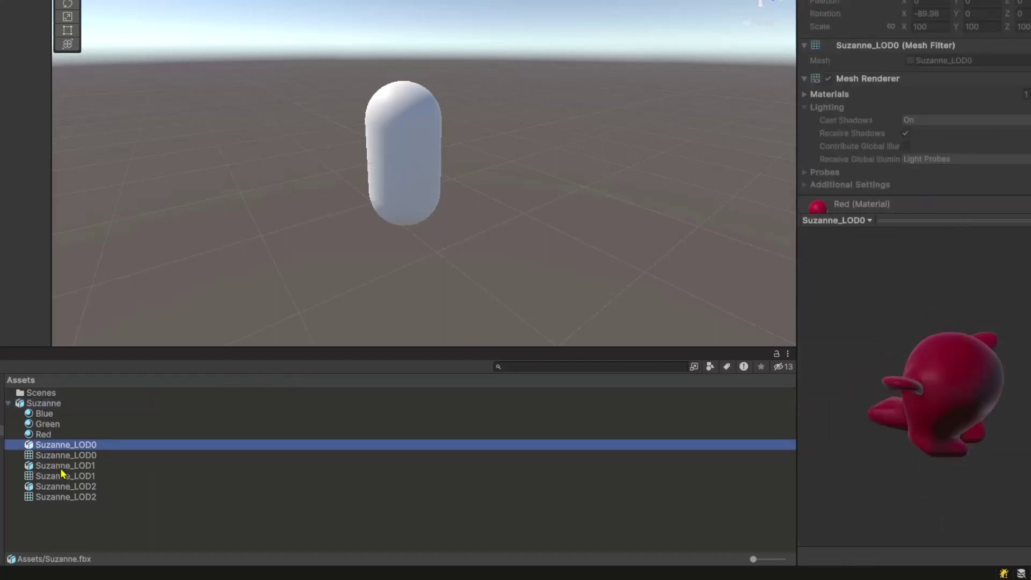
left_click(60, 467)
left_click(66, 486)
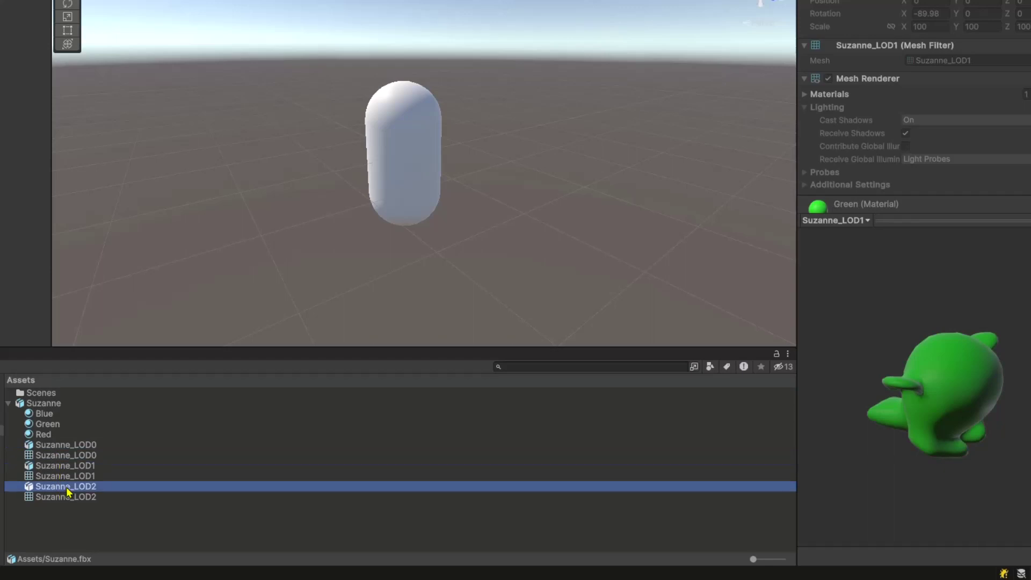
left_click_drag(970, 431, 886, 450)
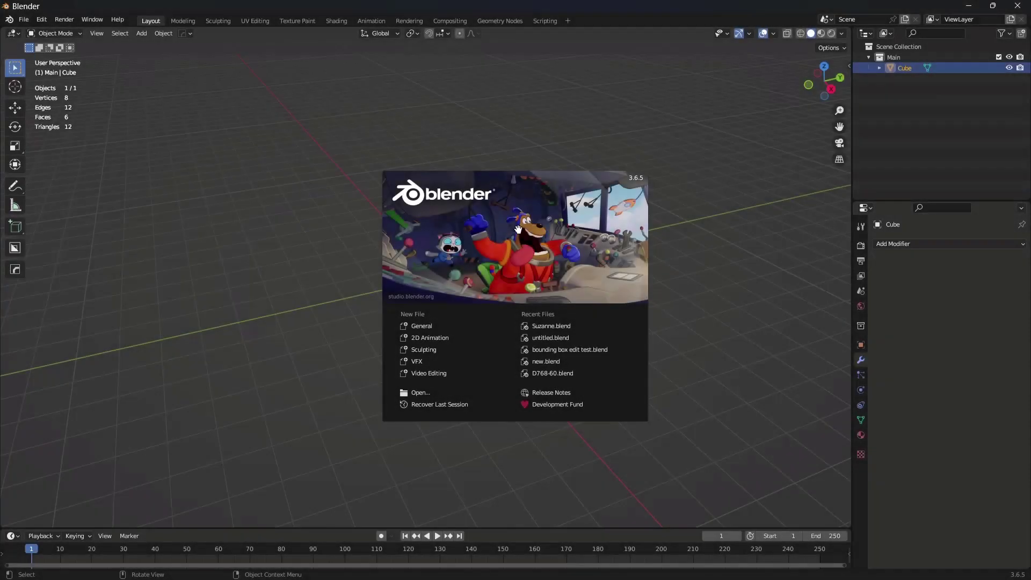
Switch to Blender and delete the default cube and the Main collection.
left_click(920, 67)
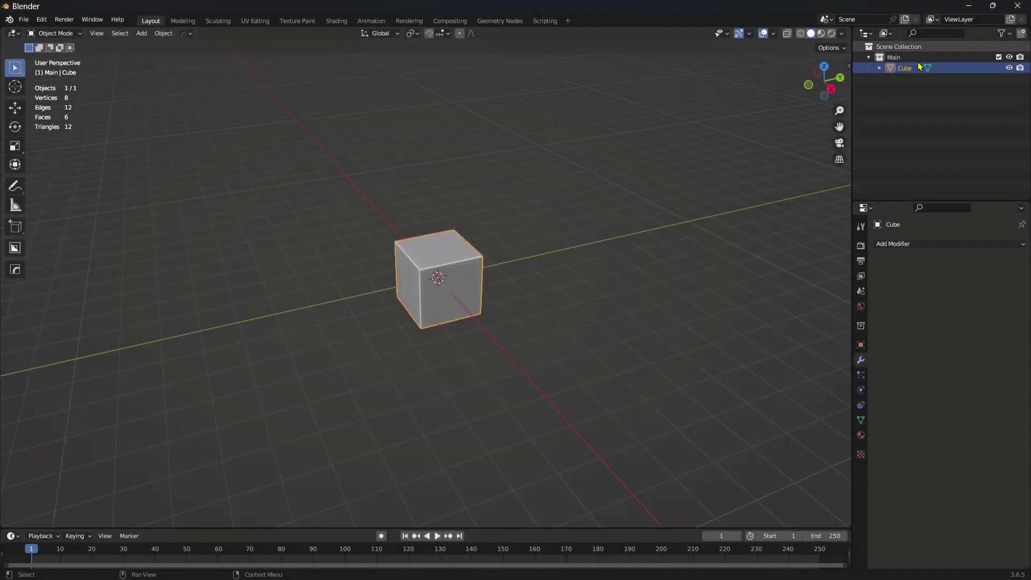
left_click(903, 57)
key("x")
left_click(901, 58)
key("x")
Add a Monkey mesh to the empty scene.
key("shift+a")
mouse_move(442, 271)
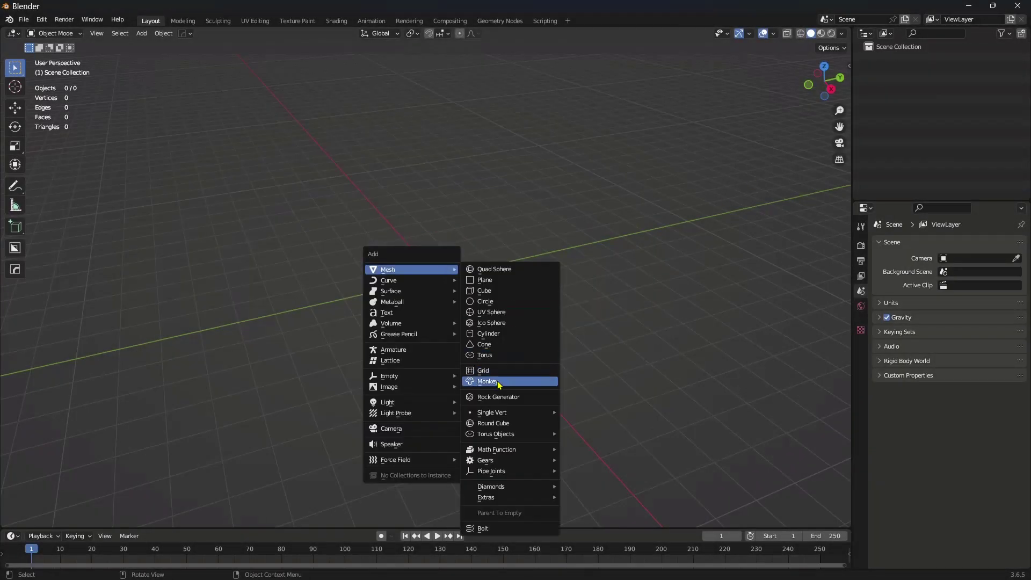
left_click(499, 381)
middle_click_drag(499, 384, 492, 339)
Give the monkey a Subdivision Surface modifier with viewport level 2 and apply auto-smooth shading.
left_click(861, 341)
left_click(913, 244)
left_click(816, 442)
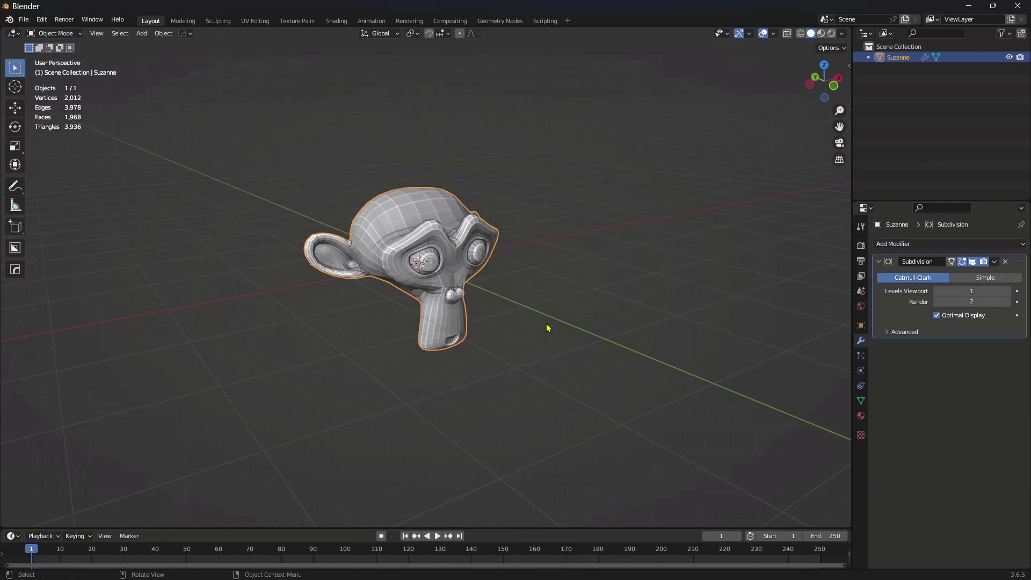
left_click(1007, 291)
right_click(418, 241)
left_click(415, 251)
Rename the monkey to Suzanne_LOD0 and move it into a new collection.
key("F2")
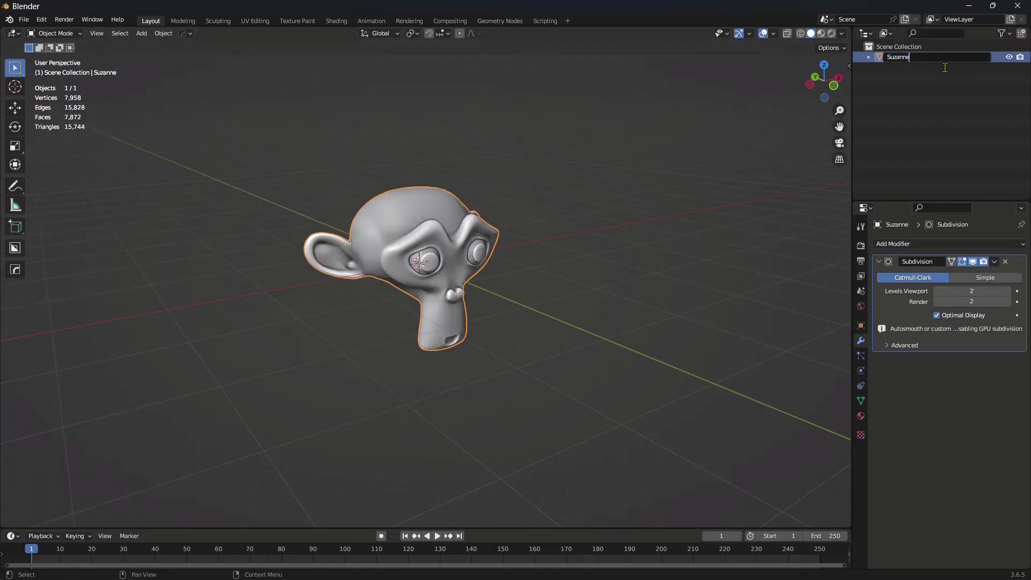
type("_LOD0")
key("Return")
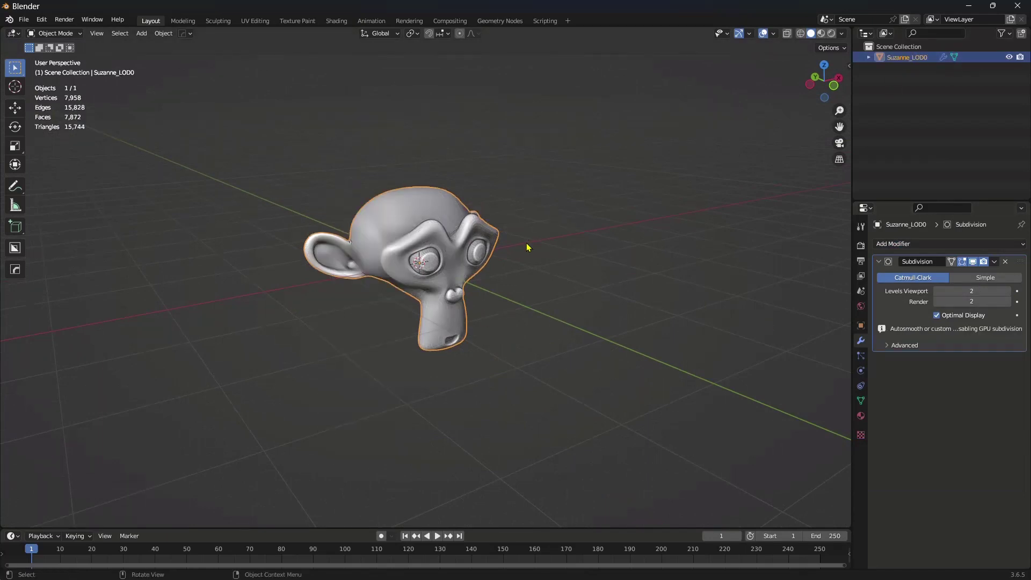
key("m")
left_click(481, 246)
left_click(499, 283)
Duplicate Suzanne_LOD0 in place and move the copy into a second new collection.
key("shift+d")
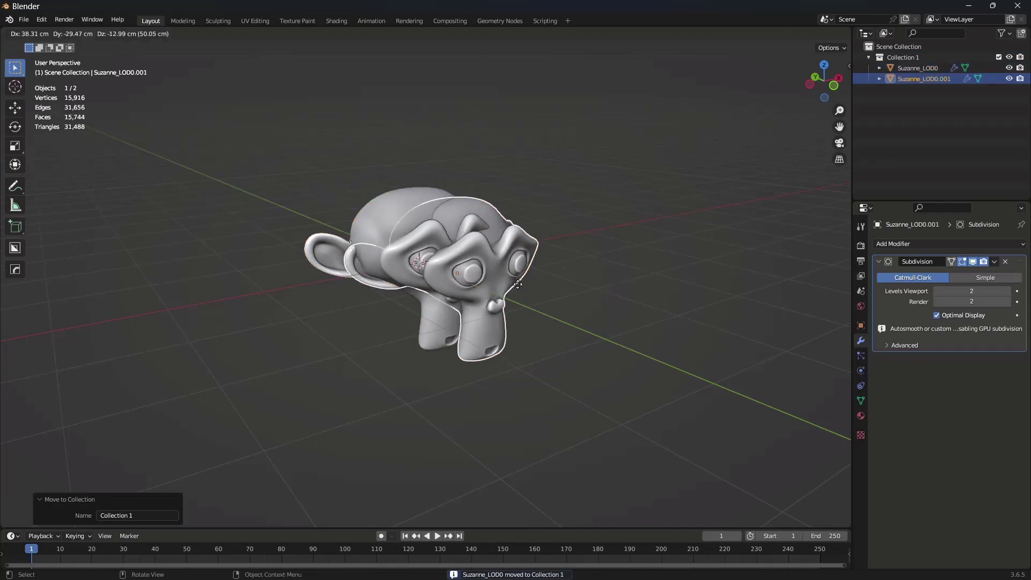
key("Escape")
key("m")
left_click(529, 276)
left_click(540, 315)
Duplicate the monkey in place once more and move this copy into a third new collection.
key("shift+d")
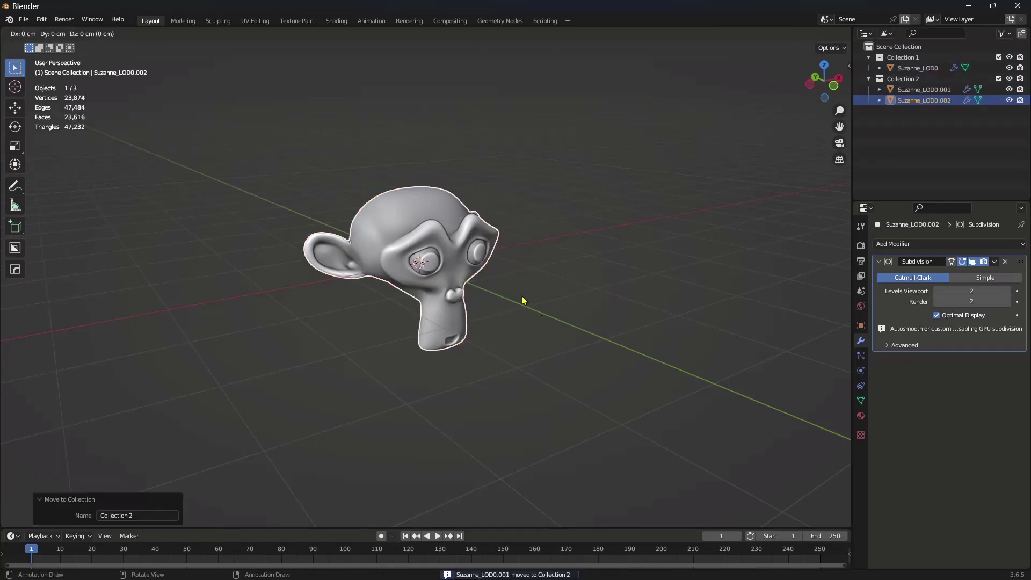
key("Escape")
key("m")
left_click(525, 297)
left_click(533, 332)
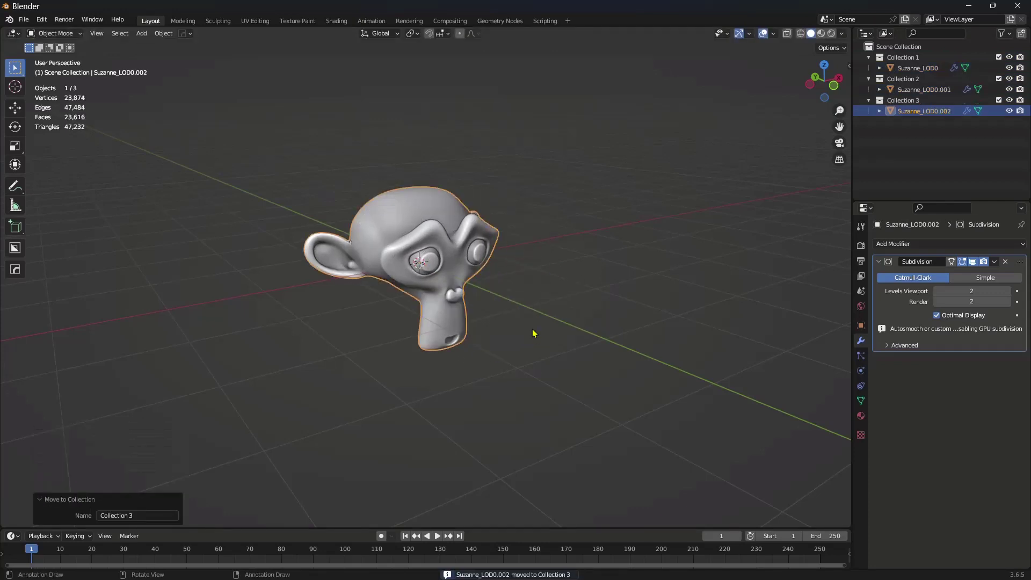
Isolate Collection 2 and set the Subdivision viewport level of its monkey copy to 1.
key("1")
left_click(930, 69)
key("2")
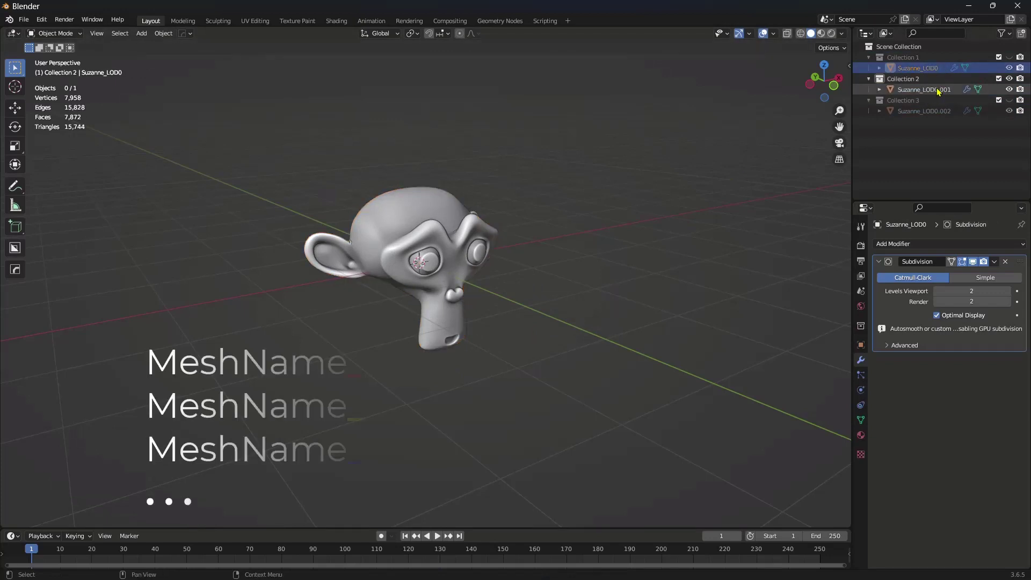
left_click(938, 92)
left_click(938, 290)
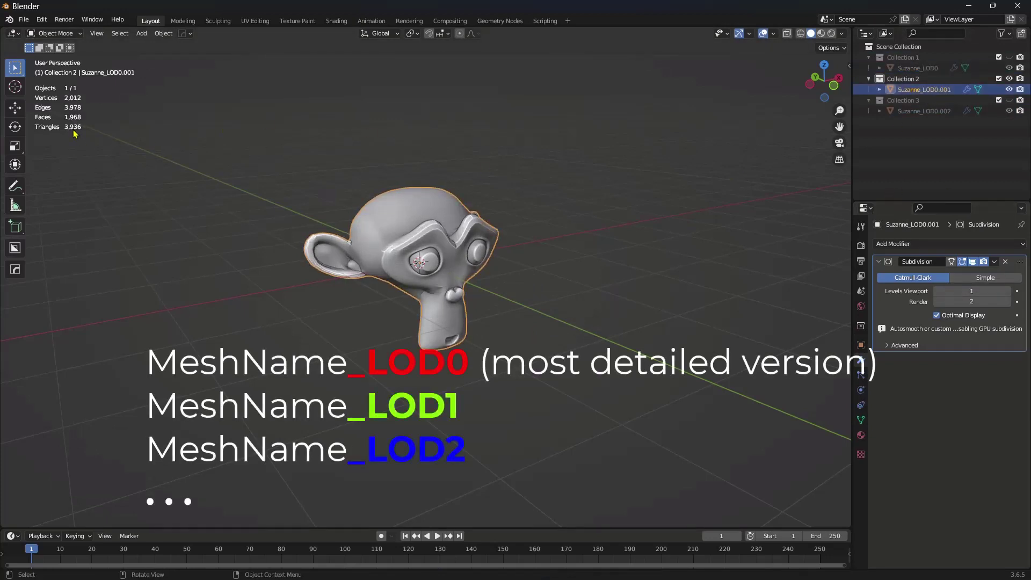
Rename the monkey copy in Collection 2 to Suzanne_LOD1.
double_click(938, 89)
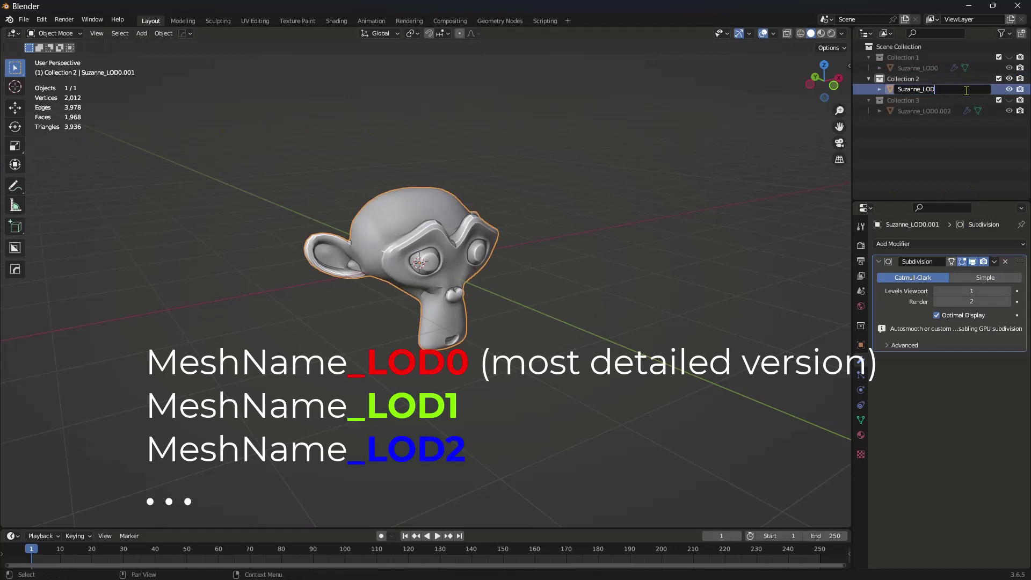
type("1")
key("Return")
Isolate Collection 3, rename its monkey copy to Suzanne_LOD2 and remove its Subdivision modifier.
key("3")
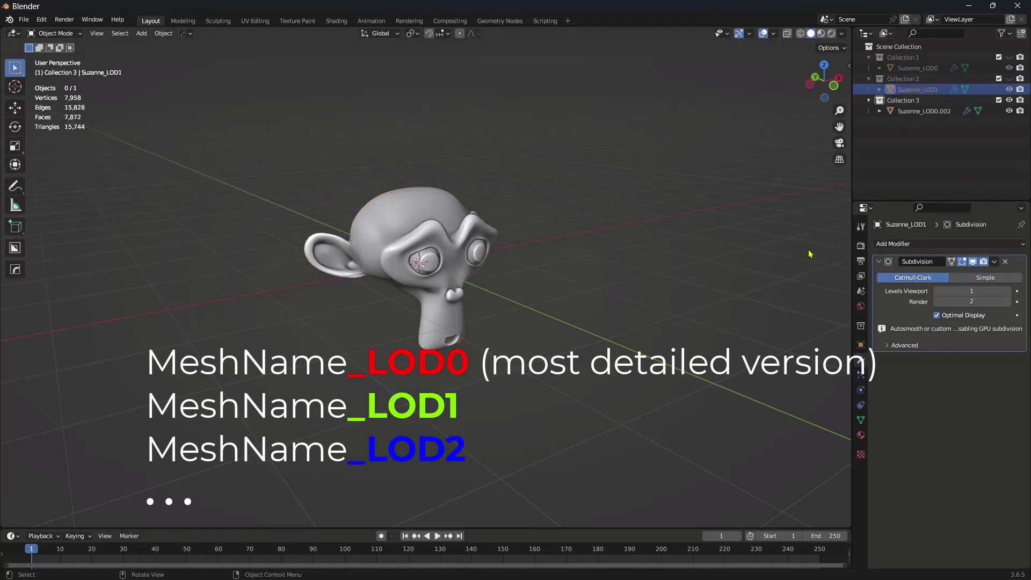
double_click(937, 110)
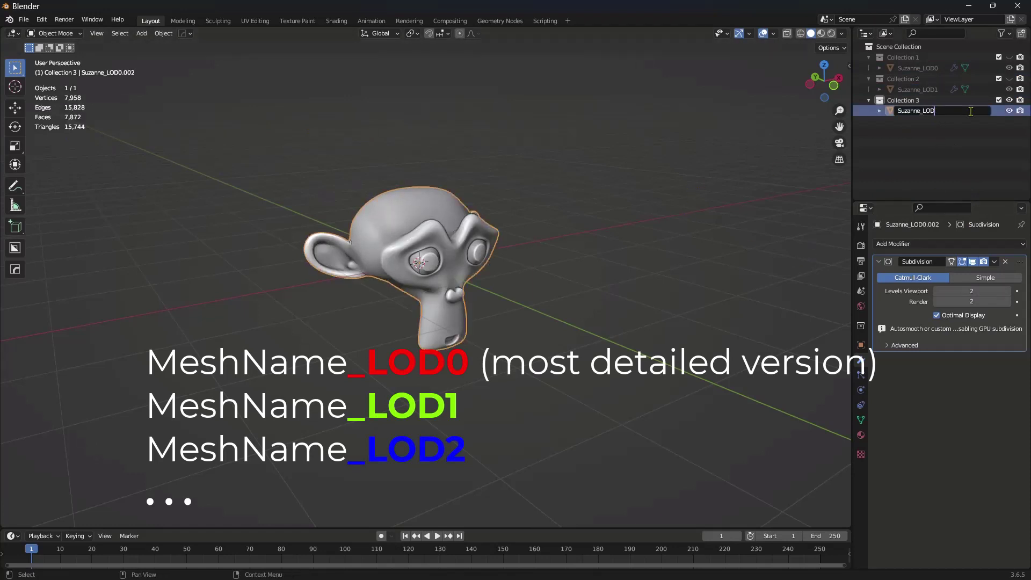
type("2")
key("Return")
Compare the detail of the Suzanne_LOD1 and Suzanne_LOD2 meshes by isolating their collections in turn.
key("2")
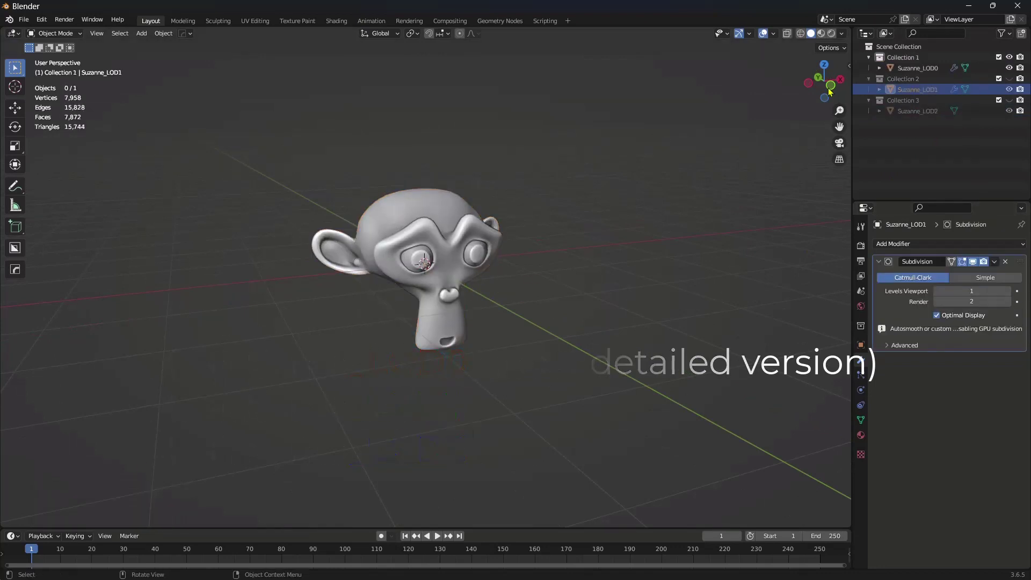
key("3")
left_click(430, 276)
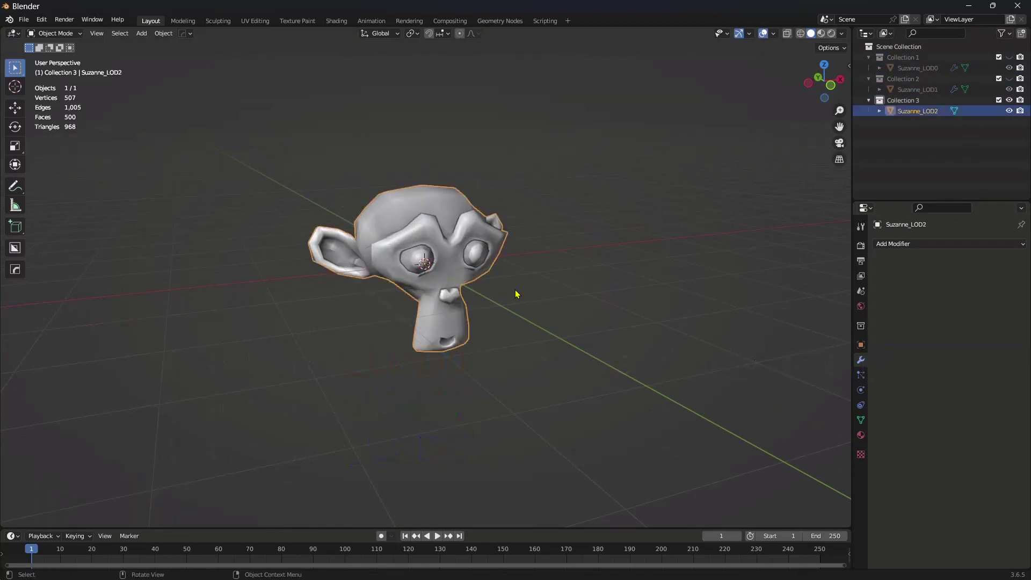
Isolate Suzanne_LOD0 and give it a new material named Red with a red base color of hue 0.998, saturation 1 and value 0.8.
key("1")
left_click(929, 67)
left_click(861, 434)
left_click(929, 290)
left_click(956, 403)
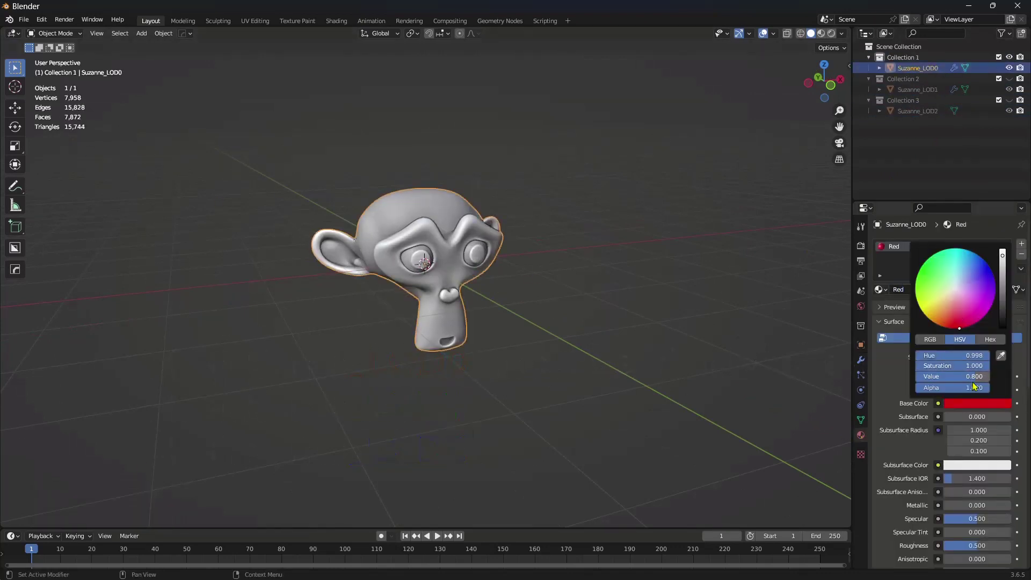
Show material colors in the viewport, isolate Suzanne_LOD1 and give it a new material named Green with a pure green base color.
left_click(820, 34)
key("2")
left_click(927, 89)
left_click(929, 290)
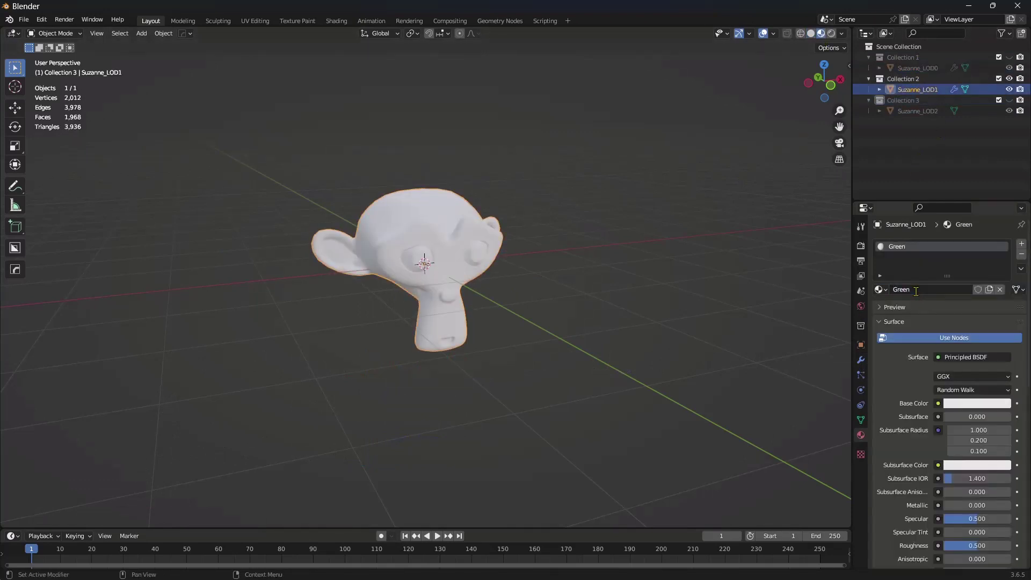
left_click(959, 404)
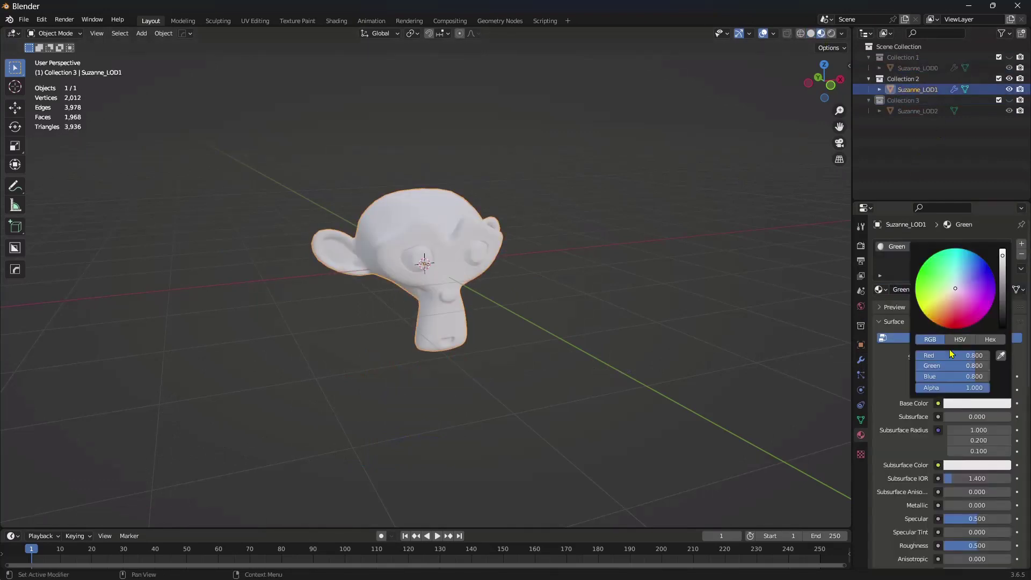
left_click_drag(977, 354, 915, 354)
left_click_drag(978, 375, 915, 375)
Isolate Suzanne_LOD2 in Collection 3 and give it a new material named Blue with a pure blue base color.
key("3")
left_click(445, 272)
left_click(916, 289)
left_click(916, 289)
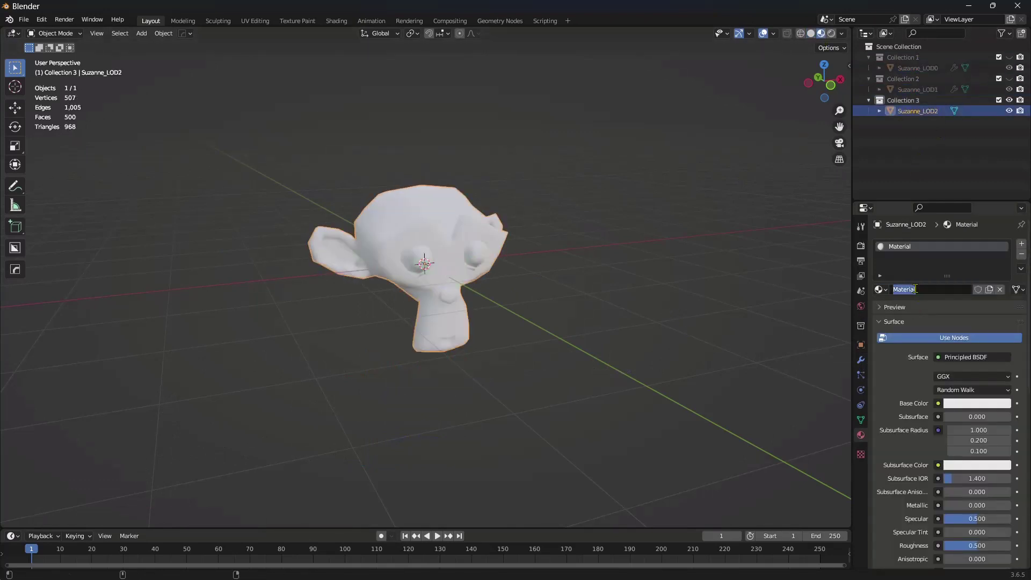
left_click(957, 403)
left_click_drag(978, 354, 991, 378)
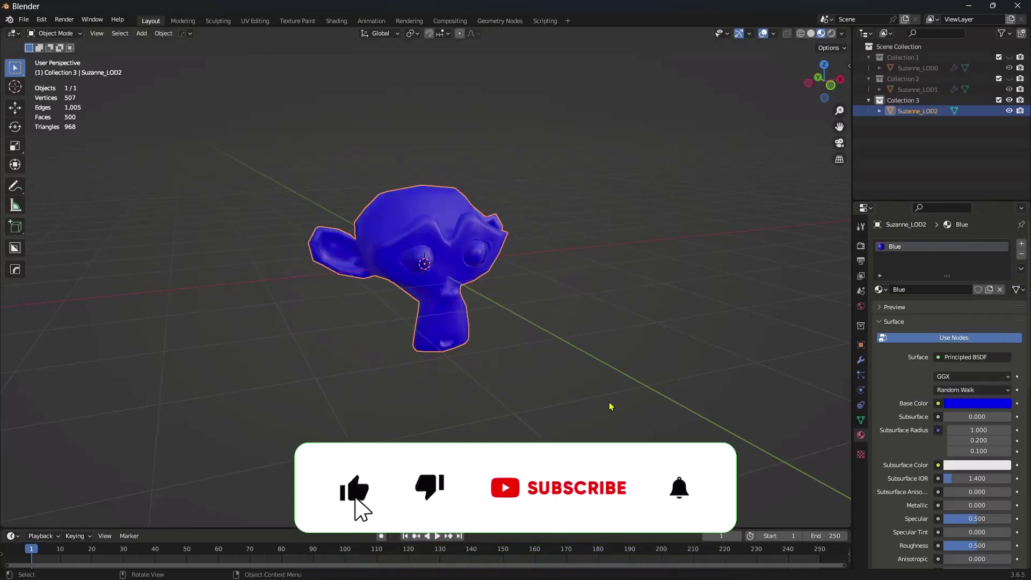
Check the red, green and blue monkeys by isolating Collections 1, 2 and 3 in turn.
key("1")
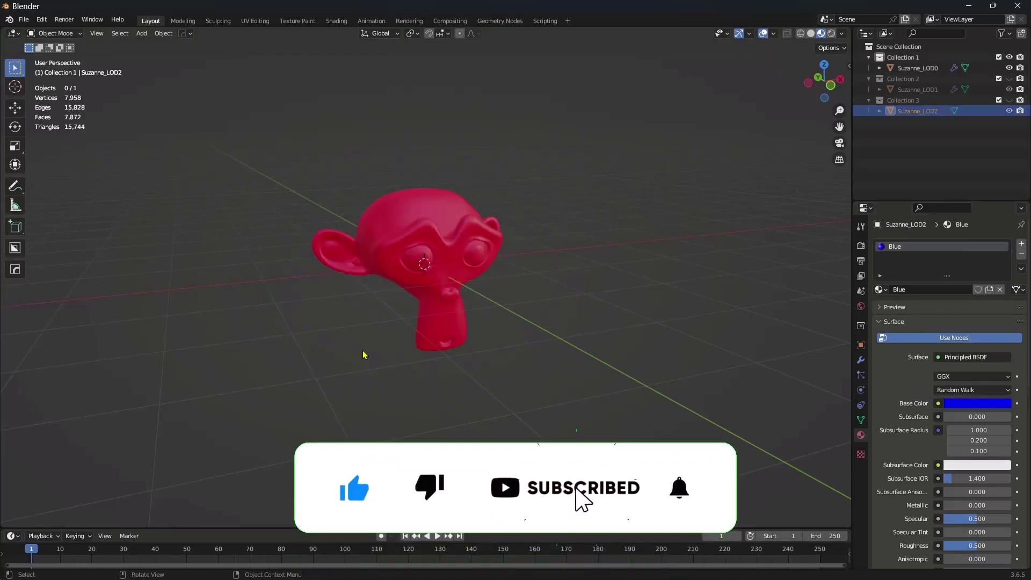
key("2")
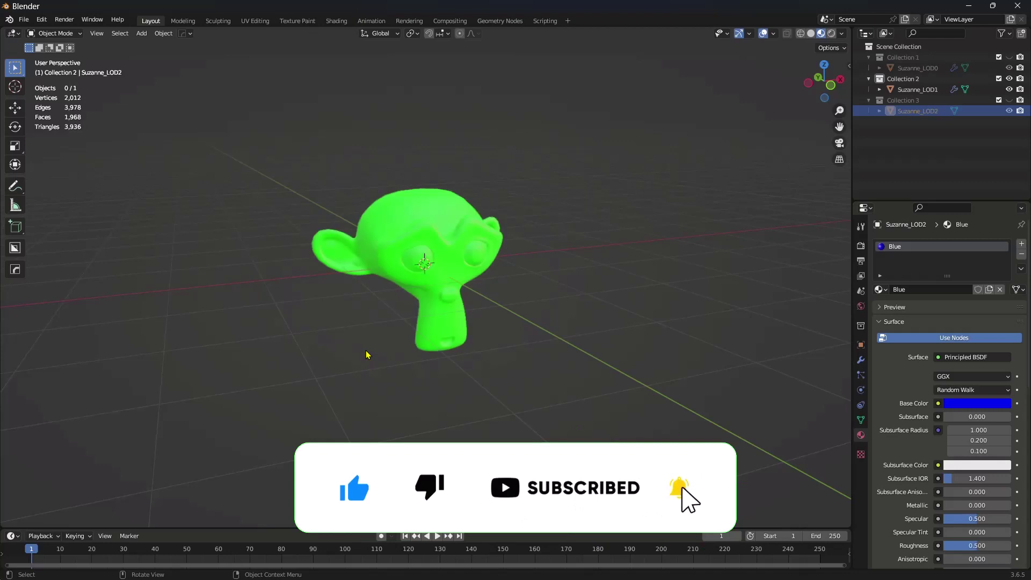
key("3")
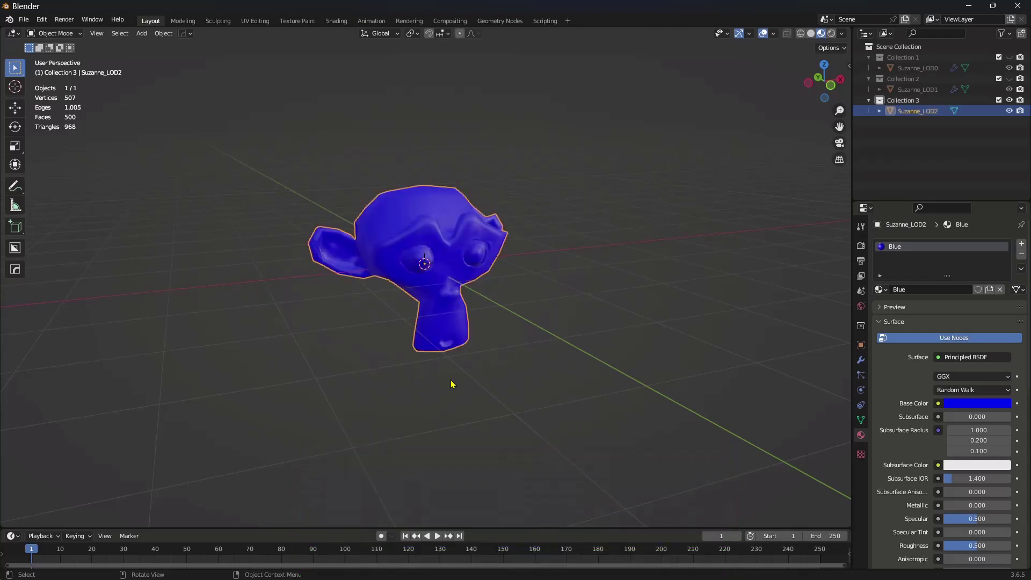
Make all three collections visible together and export the Suzanne models as an FBX file.
key("shift+1")
key("shift+2")
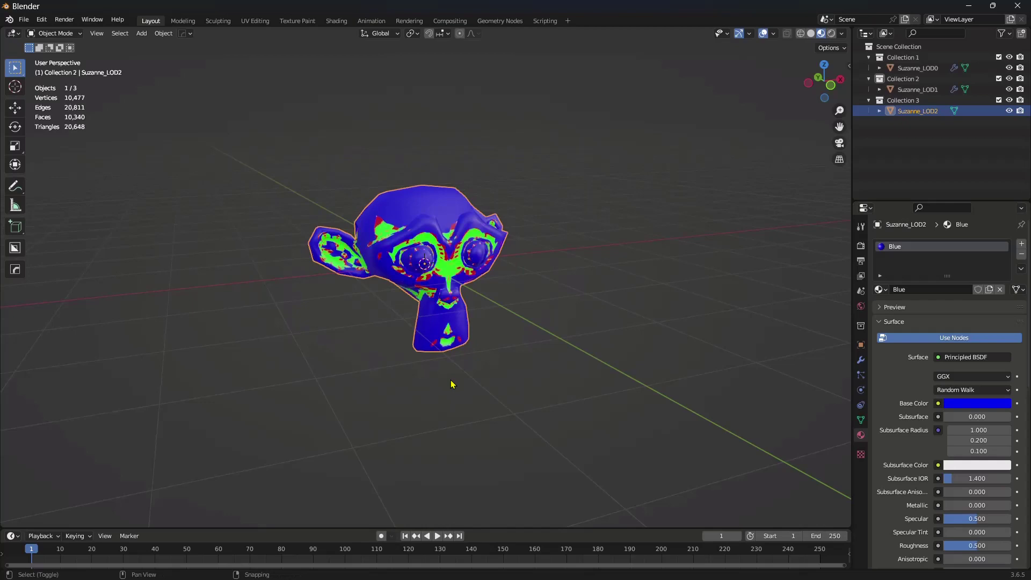
left_click(23, 20)
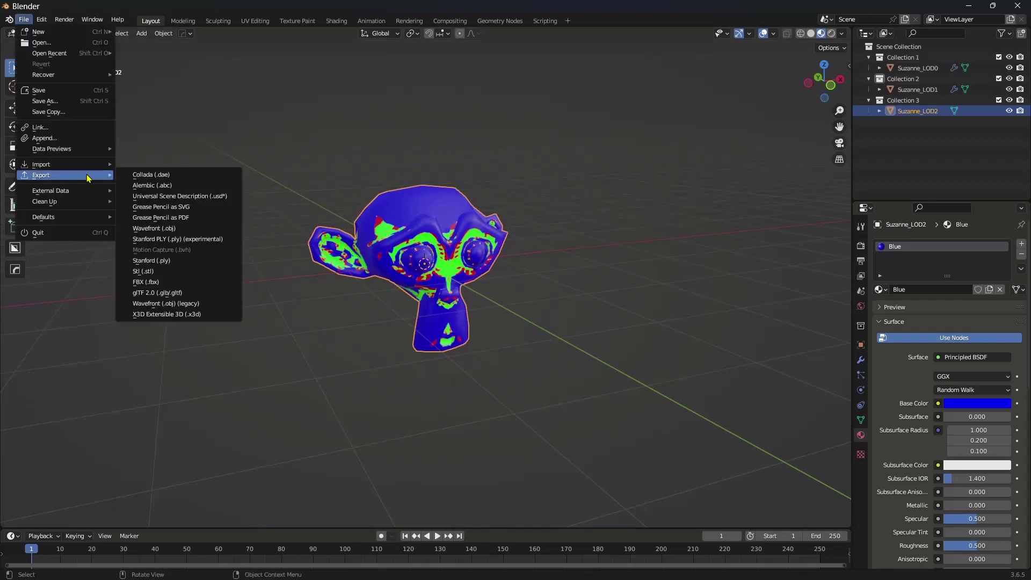
mouse_move(64, 175)
left_click(156, 282)
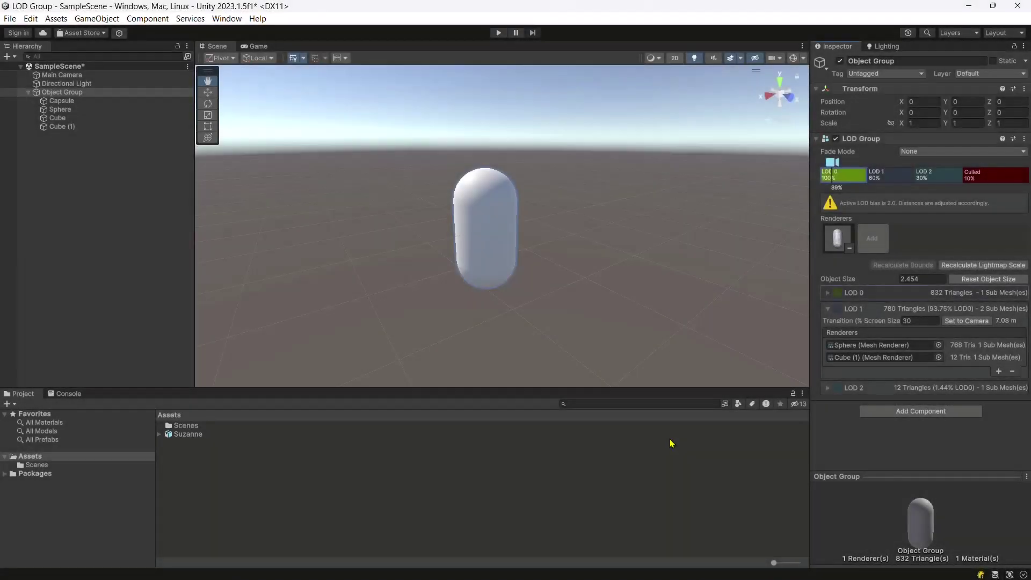
Switch to Unity and inspect the imported Suzanne asset, previewing its Suzanne_LOD0, Suzanne_LOD1 and Suzanne_LOD2 objects.
left_click(159, 434)
left_click_drag(948, 476, 947, 283)
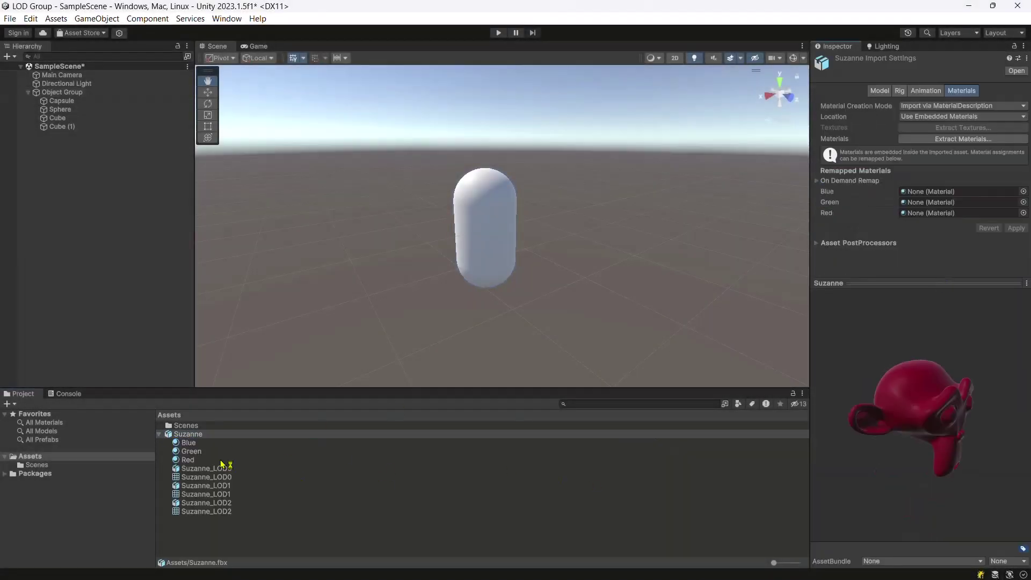
left_click(199, 468)
left_click(205, 485)
left_click(206, 502)
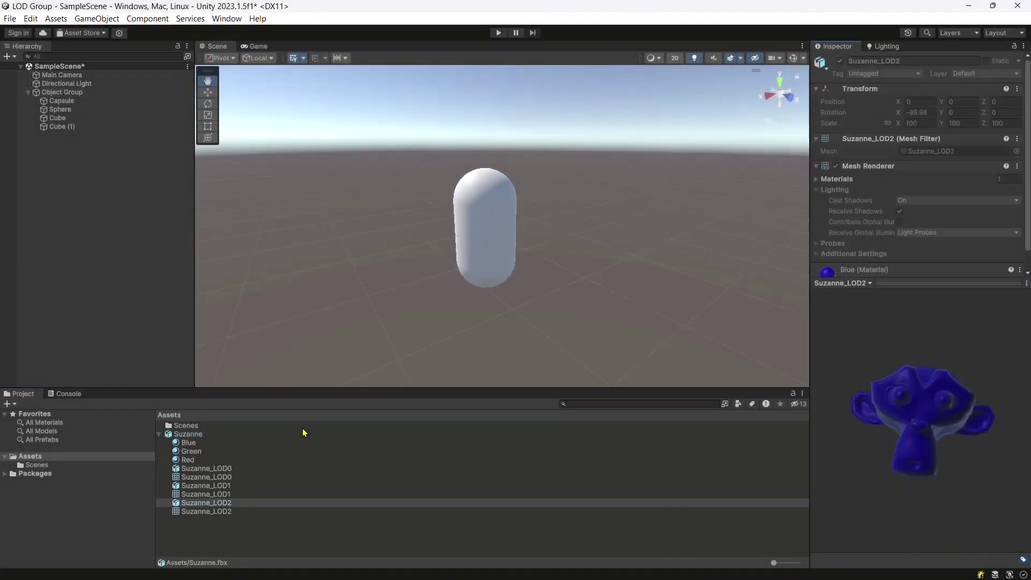
Deactivate the Object Group in the scene and add the Suzanne model asset to the hierarchy.
left_click(159, 434)
left_click(68, 92)
left_click(28, 92)
left_click(839, 61)
left_click_drag(185, 434, 74, 186)
left_click(910, 285)
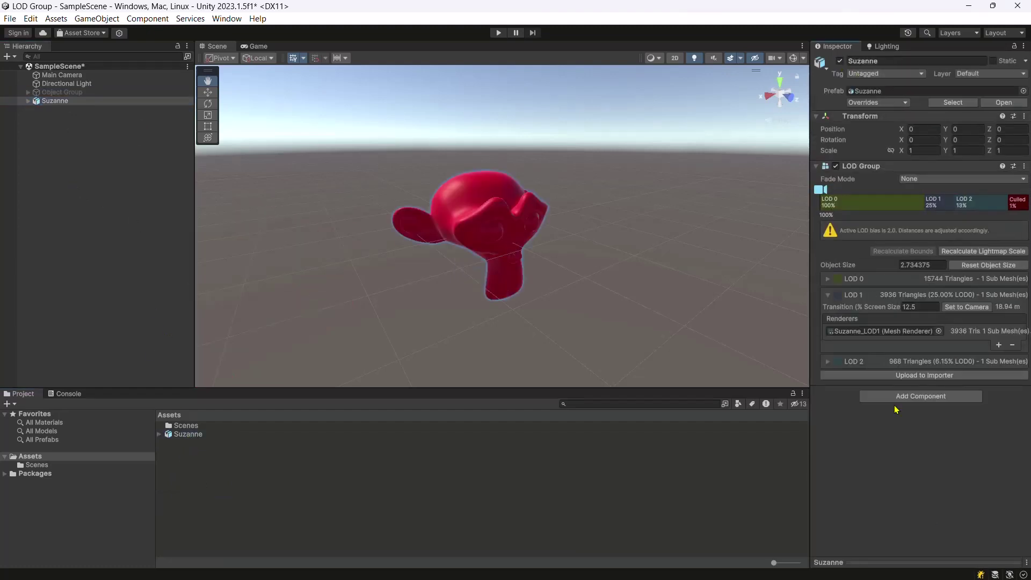
Examine the renderers, transition sizes and triangle counts of Suzanne's LOD 0, LOD 1 and LOD 2 levels.
left_click(830, 280)
left_click(829, 411)
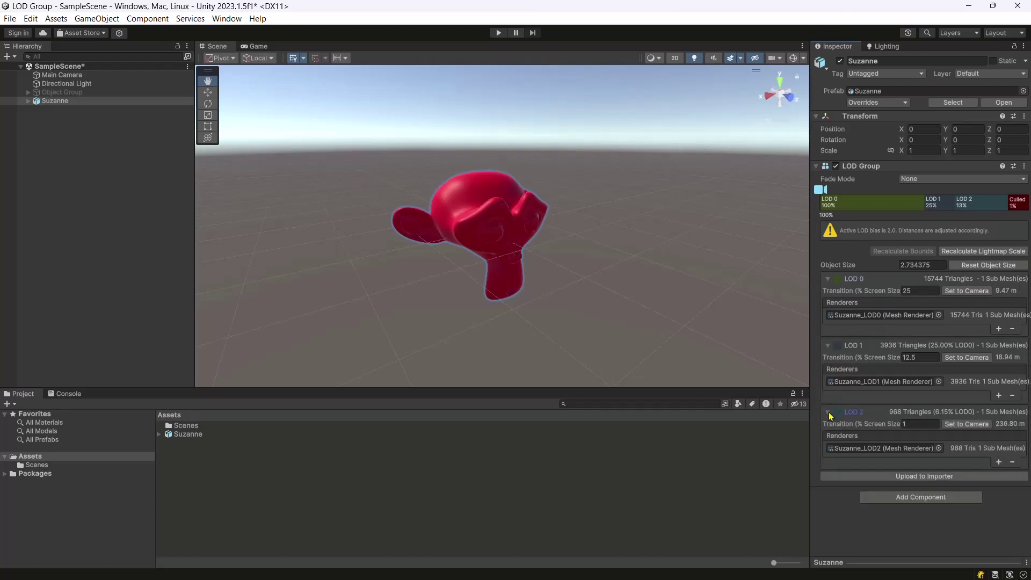
left_click(897, 206)
left_click(937, 209)
left_click(971, 207)
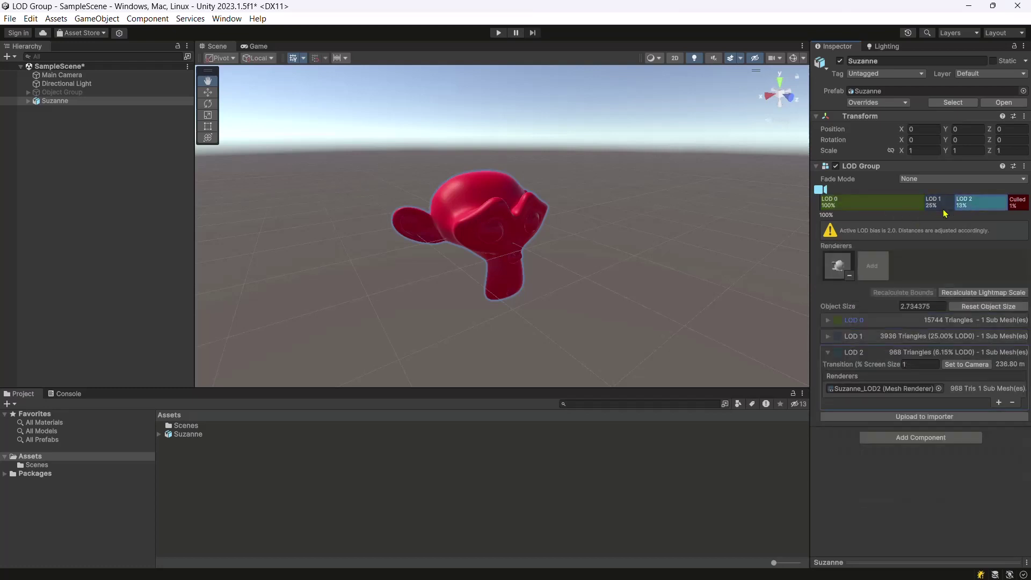
left_click(828, 352)
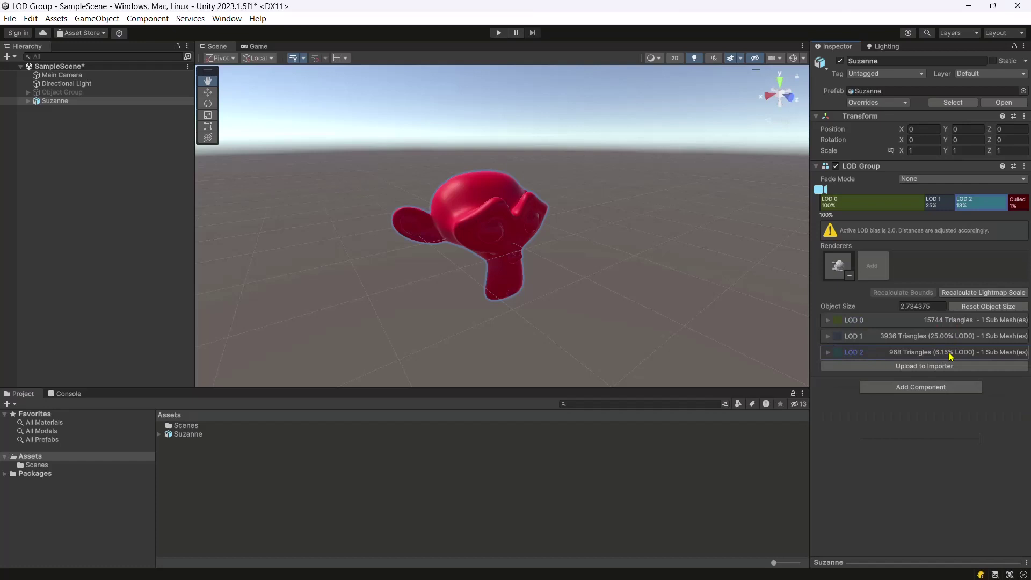
mouse_move(818, 195)
left_mouse_down()
mouse_move(905, 207)
mouse_move(974, 235)
mouse_move(961, 211)
mouse_move(818, 204)
left_mouse_up()
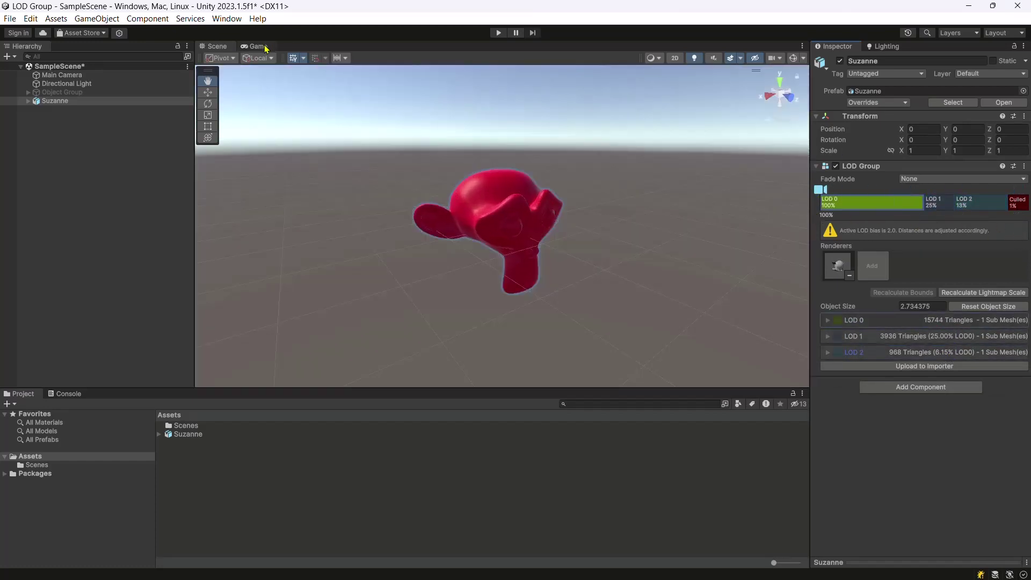
Show the Game view and move the Main Camera back along Z to about -59.7 to test Suzanne's LOD switching.
left_click(258, 46)
left_click(62, 75)
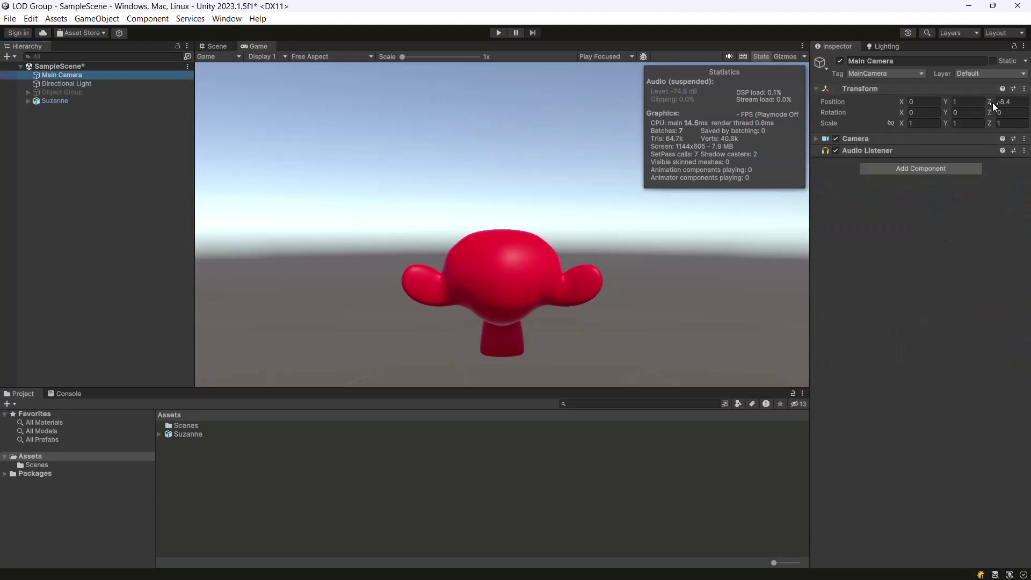
left_click_drag(989, 101, 504, 223)
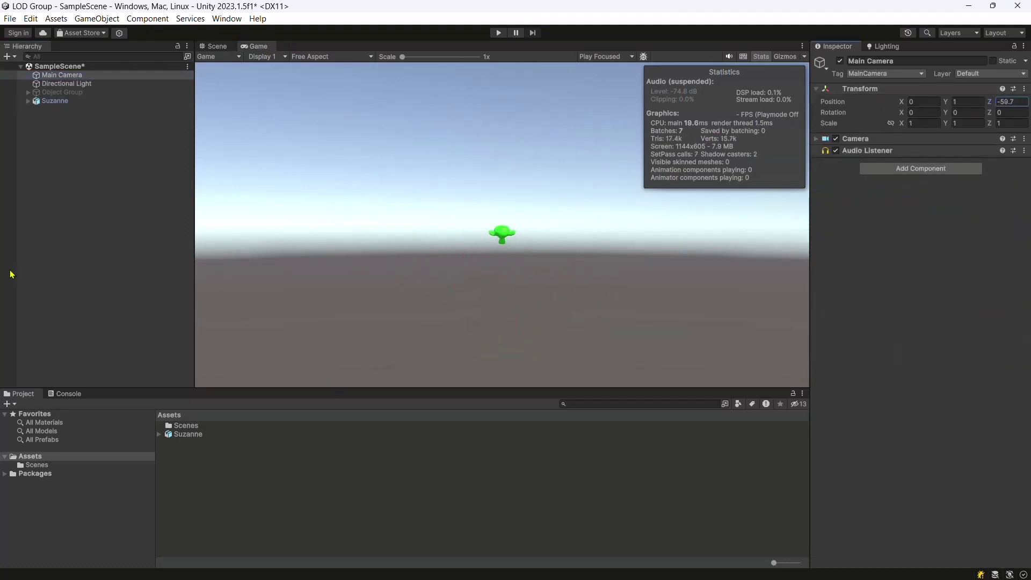